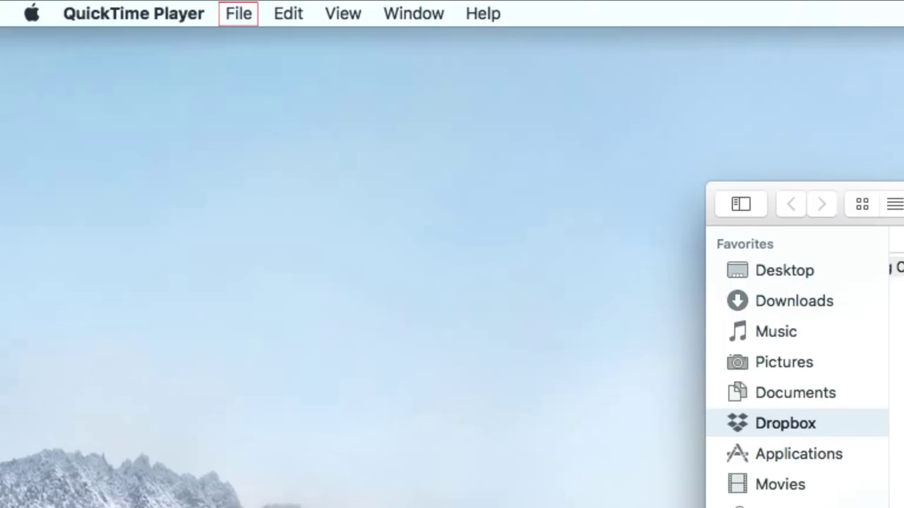
# - Start a new screen recording limited to the empty desktop area beside the desktop icons
pyautogui.click(229, 16)
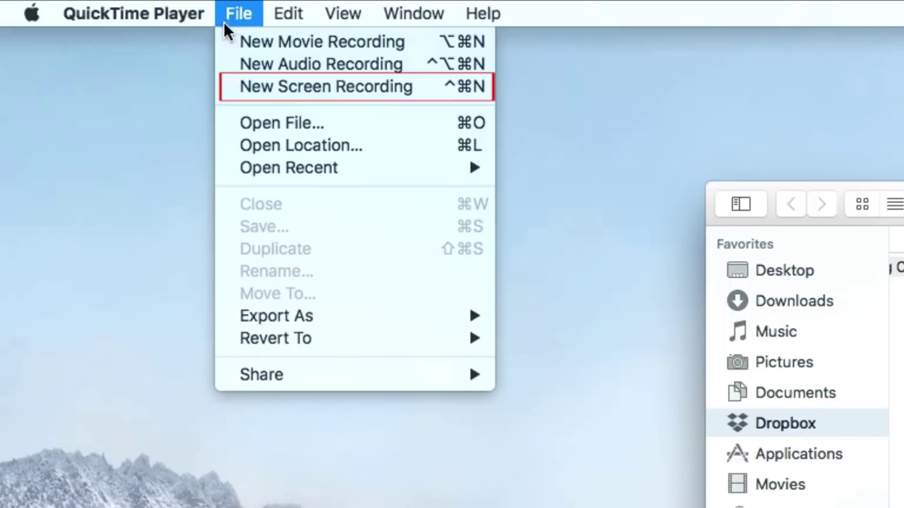
pyautogui.click(223, 92)
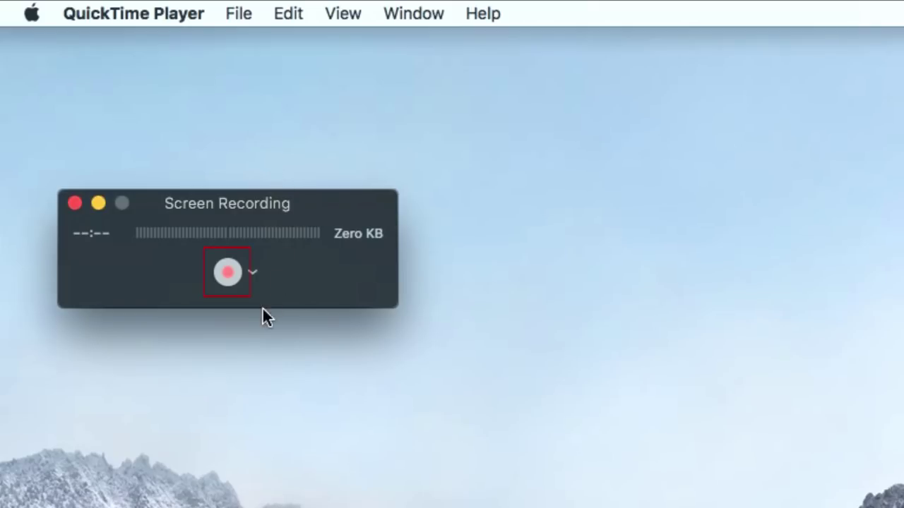
pyautogui.click(229, 278)
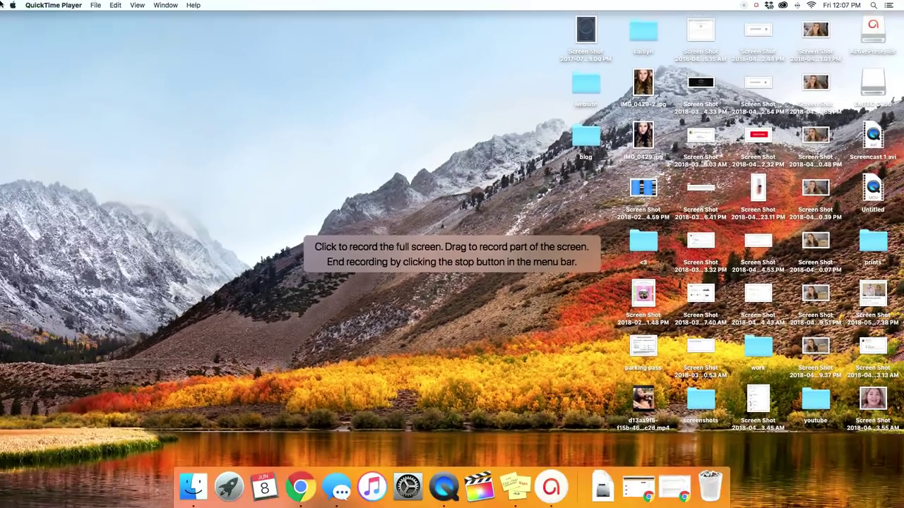
pyautogui.moveTo(0, 0); pyautogui.dragTo(576, 380)
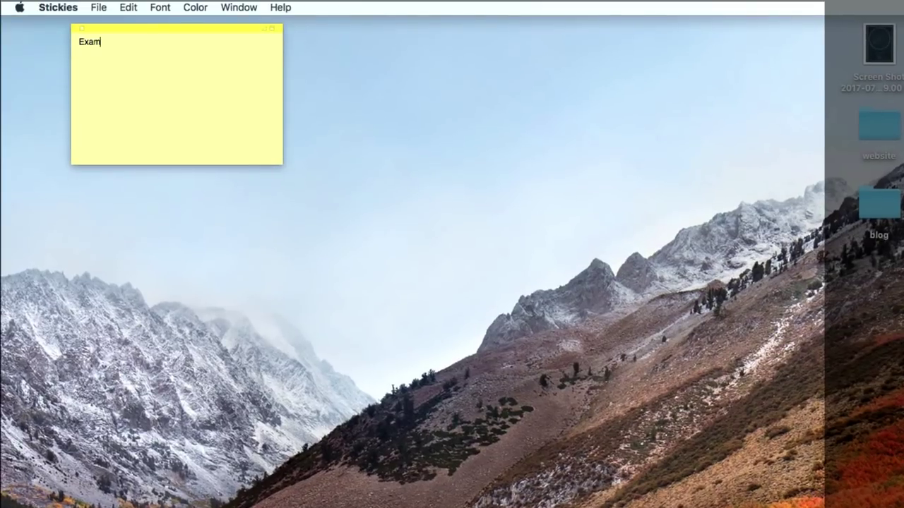
# - Complete the sticky note text as "Example screen recording action." and stop the screen recording
pyautogui.write('ple screen recording action.')
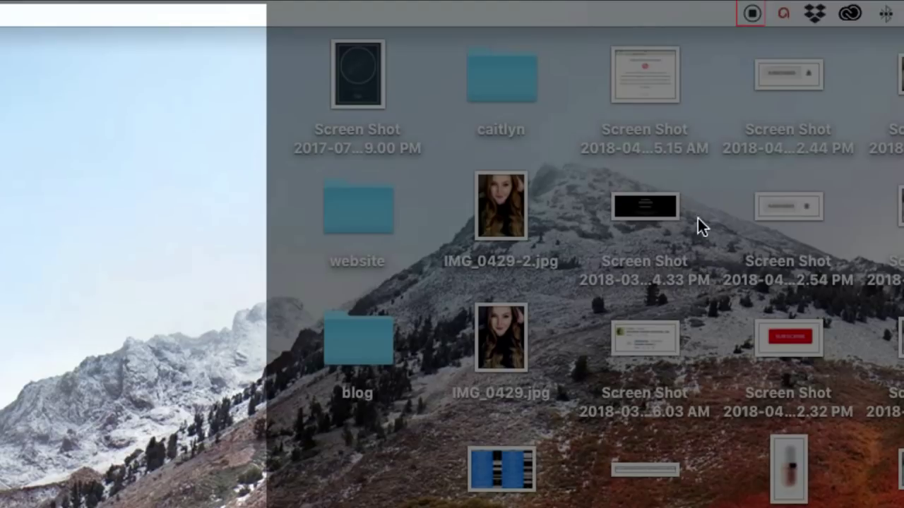
pyautogui.click(753, 20)
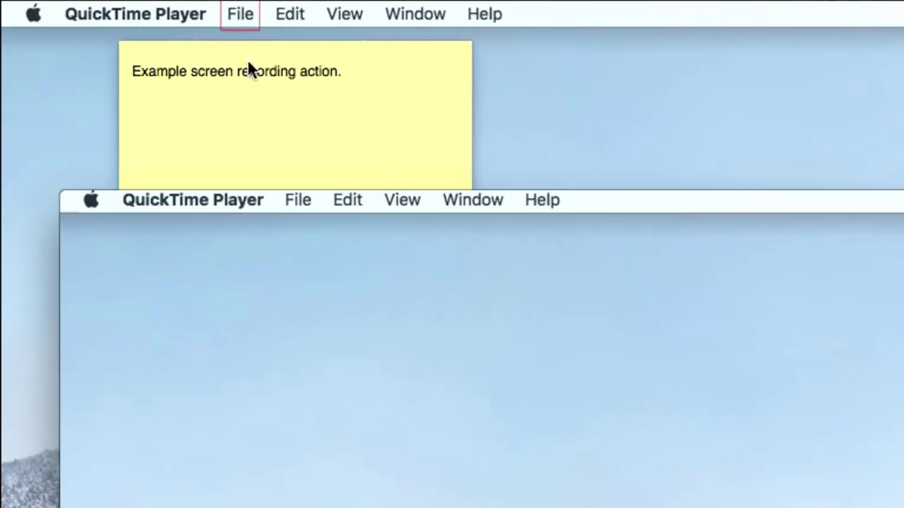
# - Save the recording to the Desktop under the name Screencast 1
pyautogui.click(238, 13)
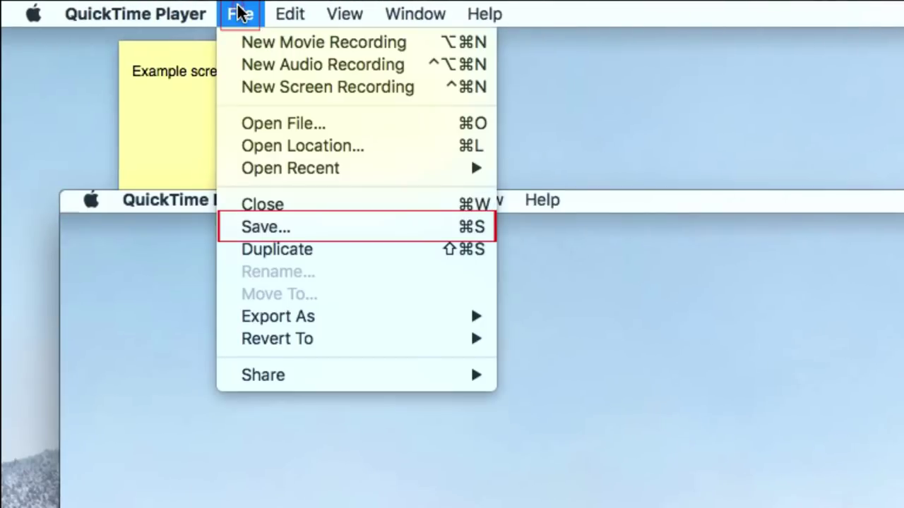
pyautogui.click(235, 231)
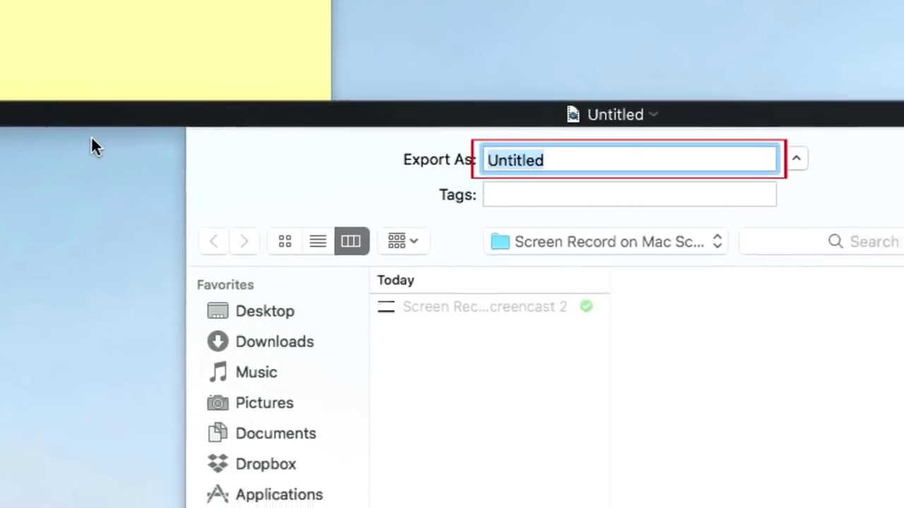
pyautogui.write('Scree')
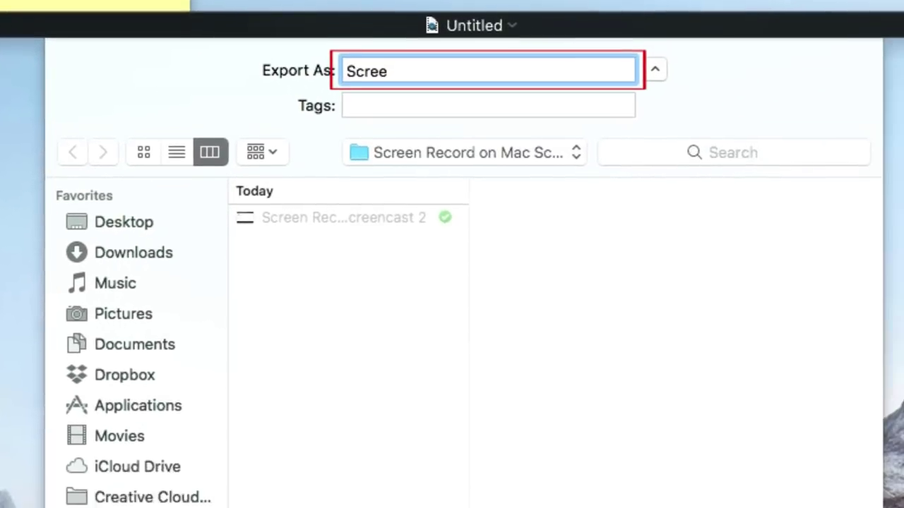
pyautogui.write('ncast 1')
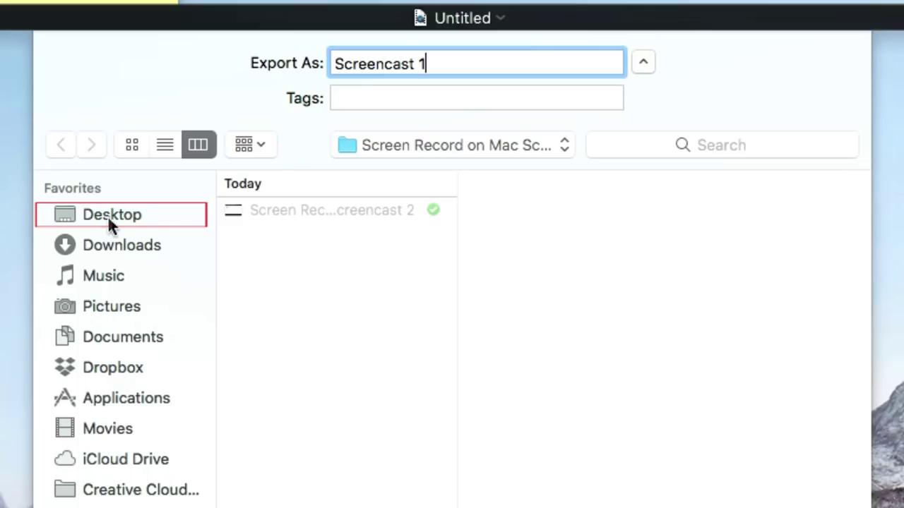
pyautogui.click(130, 215)
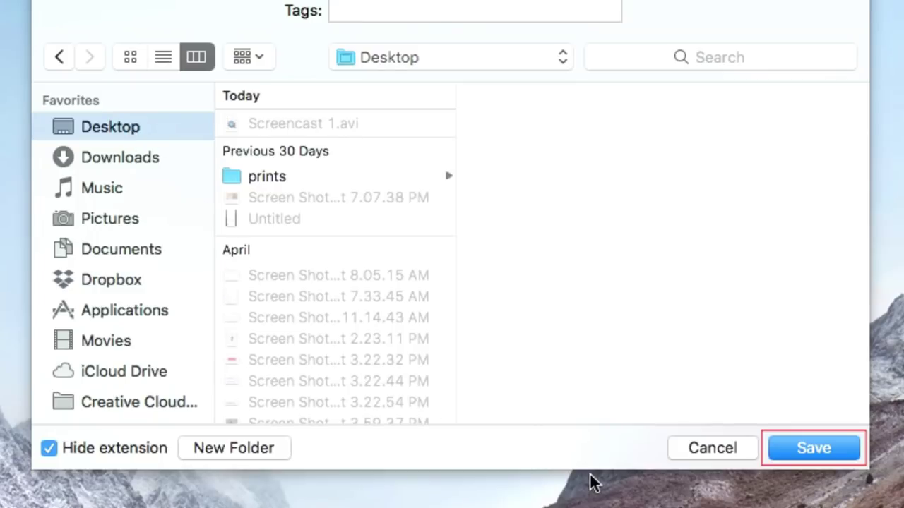
pyautogui.click(852, 459)
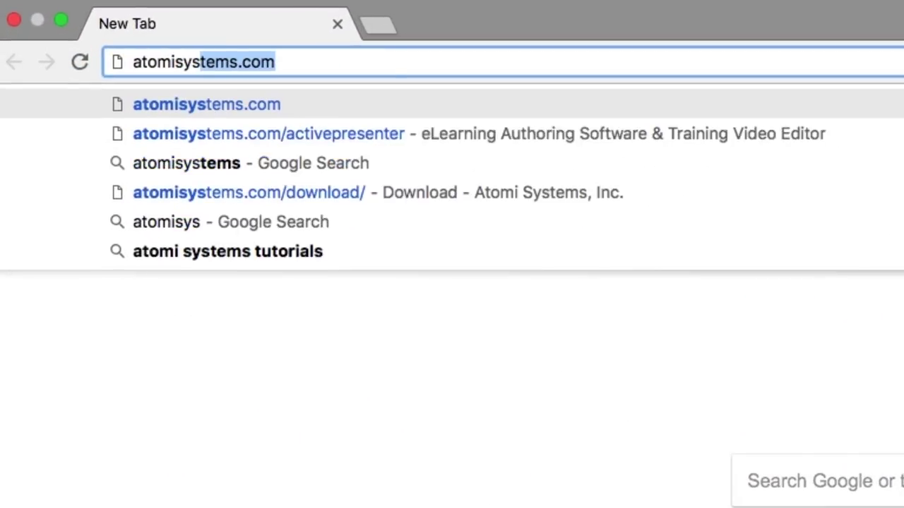
# - In Chrome, open atomisystems.com/activepresenter and download ActivePresenter 7
pyautogui.write('tems.com/a')
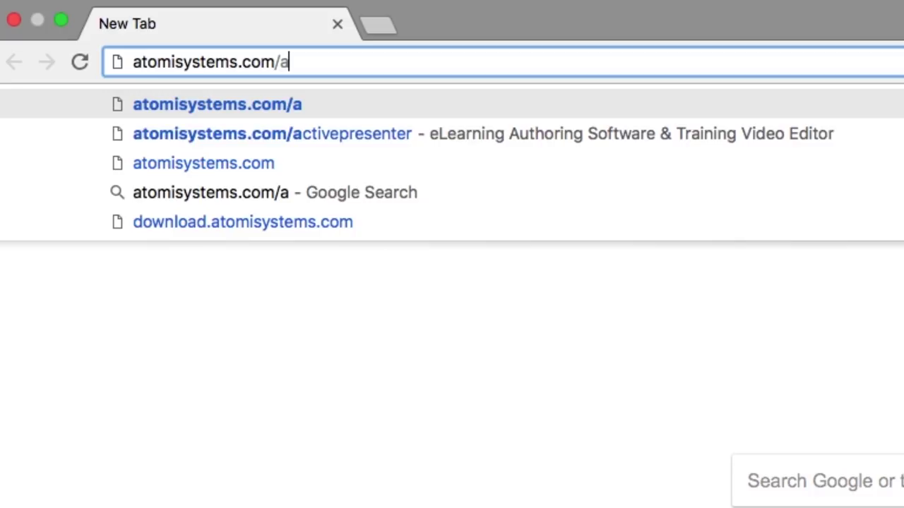
pyautogui.press('Down')
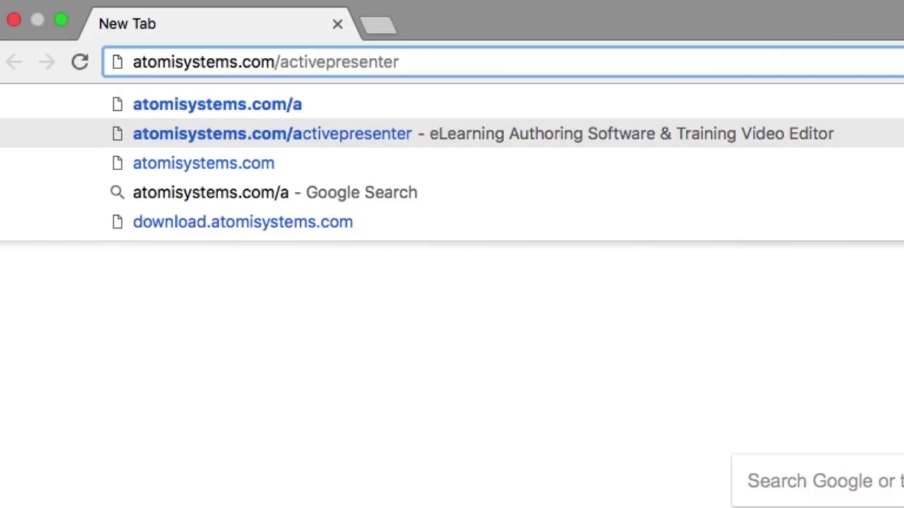
pyautogui.press('Return')
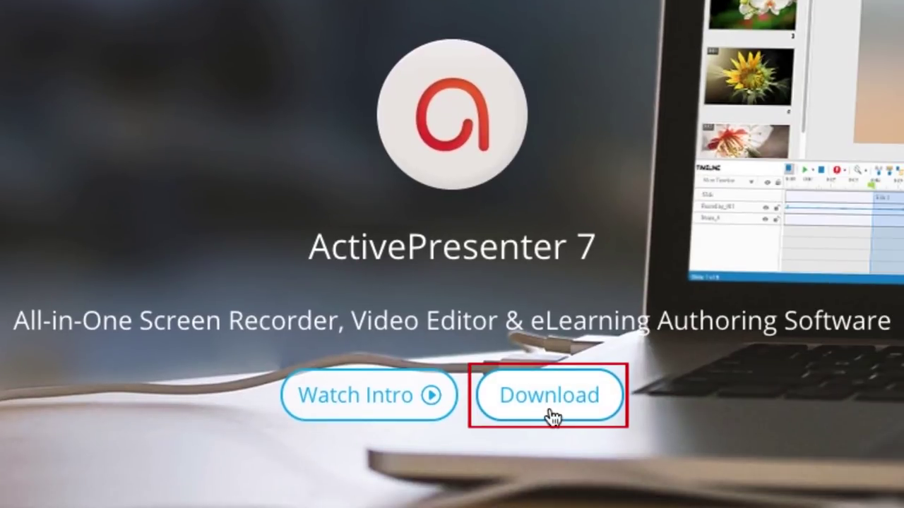
pyautogui.click(549, 415)
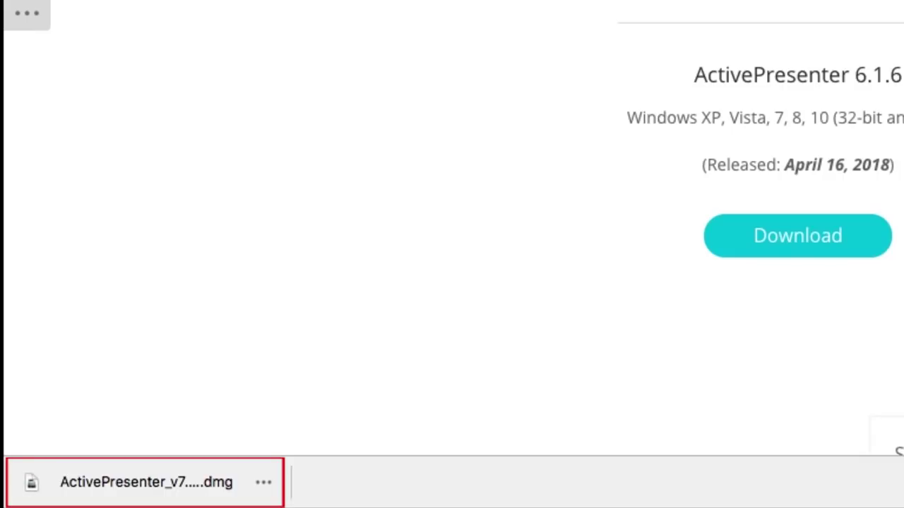
# - Install ActivePresenter into the Applications folder from the downloaded disk image and launch it
pyautogui.click(213, 487)
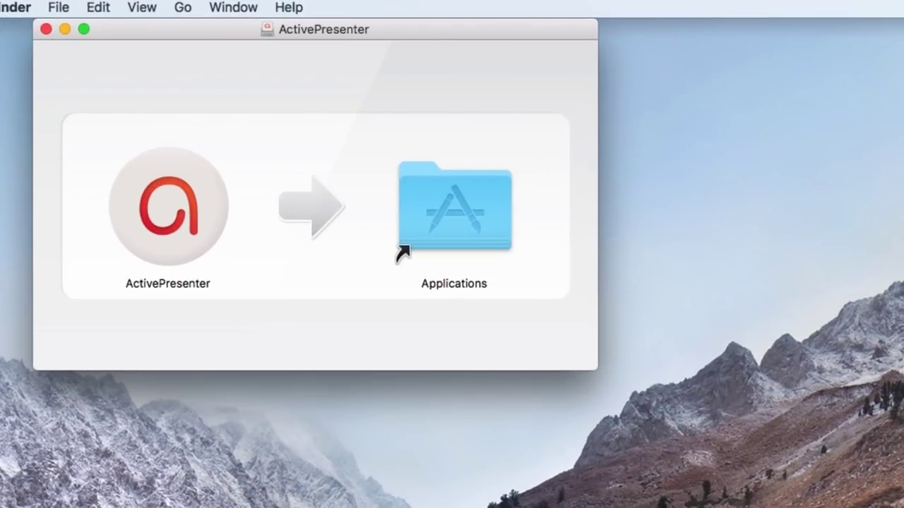
pyautogui.moveTo(191, 233); pyautogui.dragTo(473, 233)
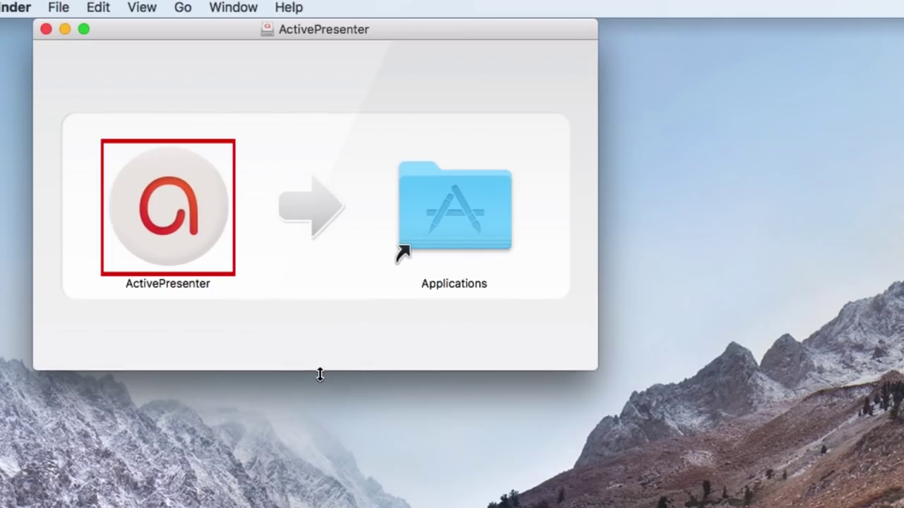
pyautogui.click(177, 232)
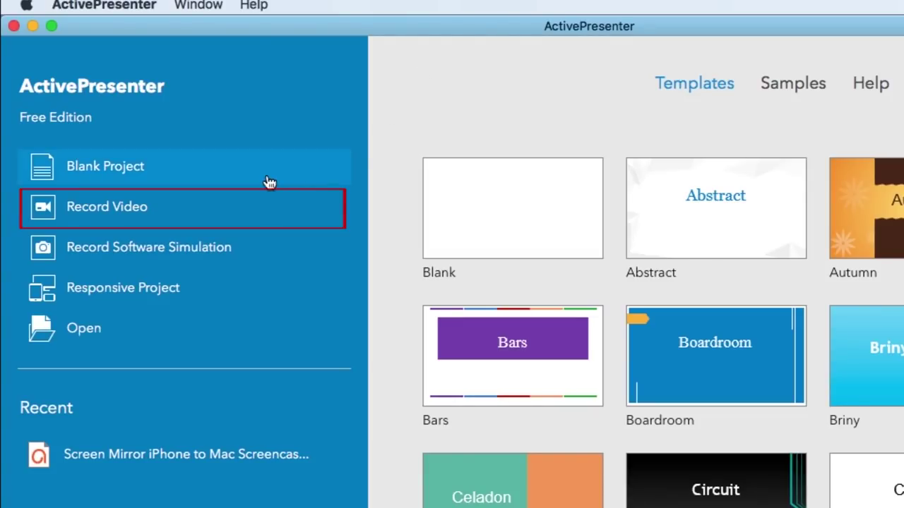
# - Create a Record Video project with a custom capture area of about 1203 x 836
pyautogui.click(265, 213)
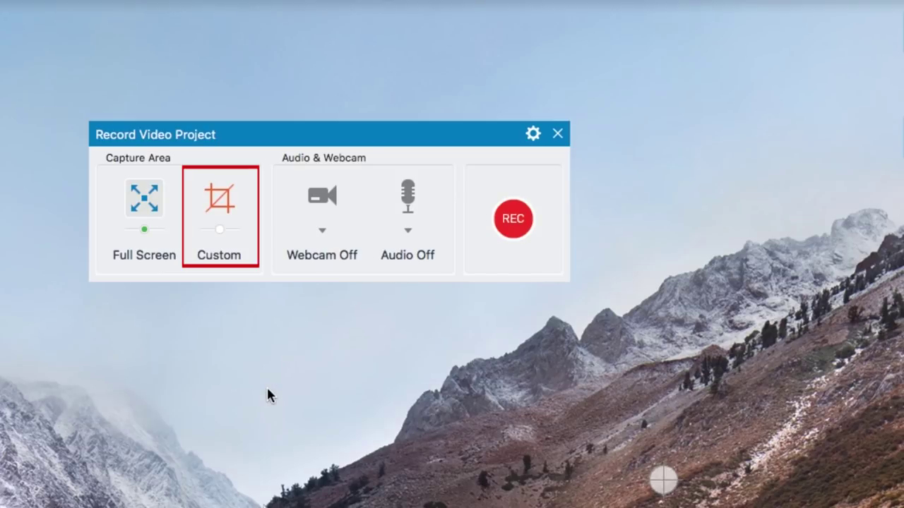
pyautogui.click(226, 205)
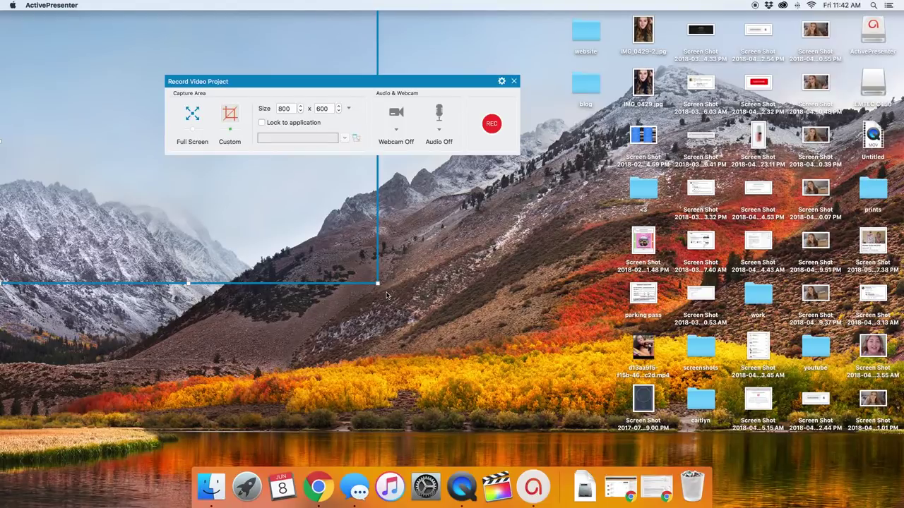
pyautogui.moveTo(380, 285); pyautogui.dragTo(547, 242)
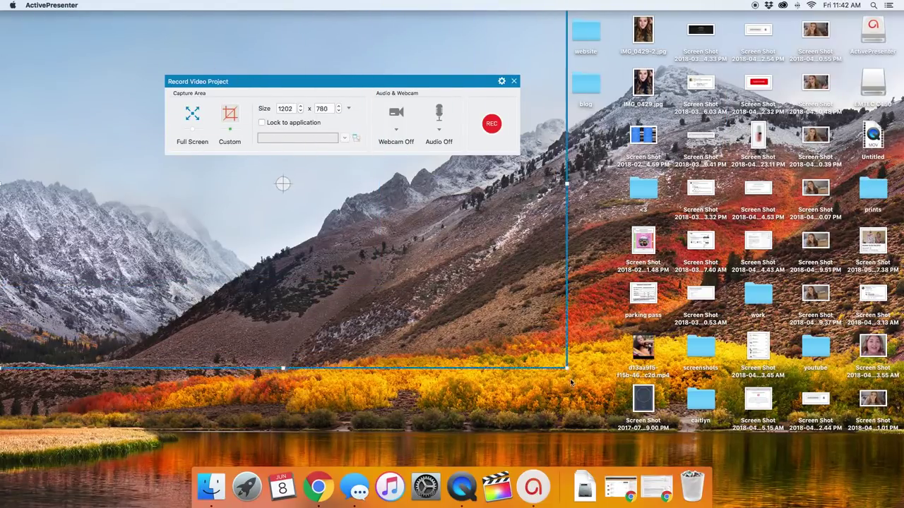
pyautogui.moveTo(571, 382); pyautogui.dragTo(570, 395)
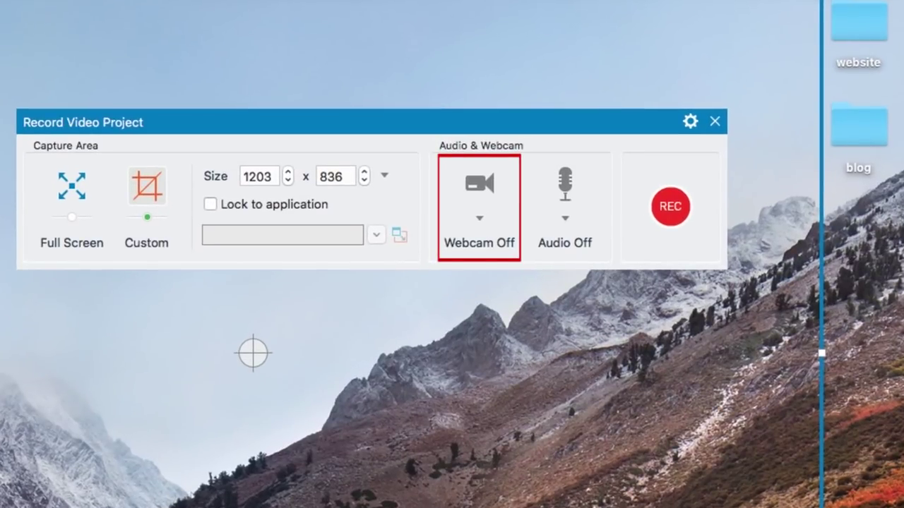
# - Turn on webcam and audio capture for the video project and start recording
pyautogui.click(479, 185)
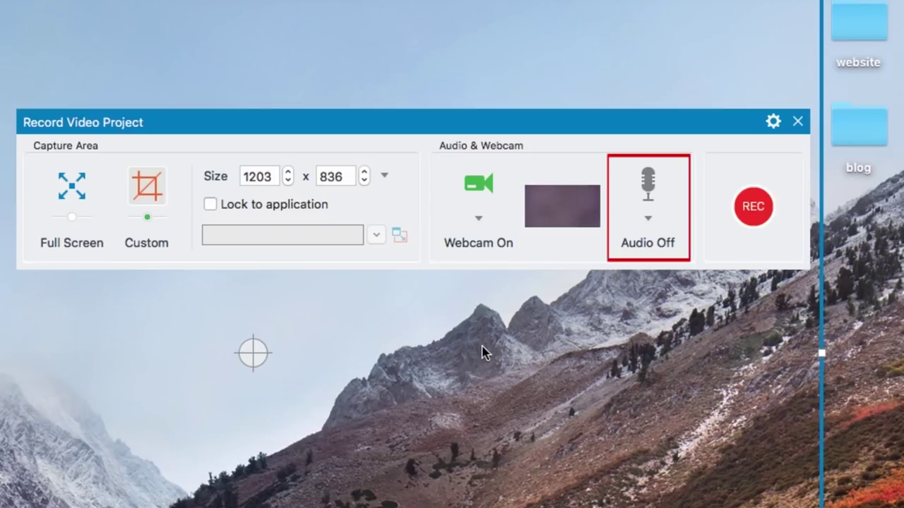
pyautogui.click(663, 182)
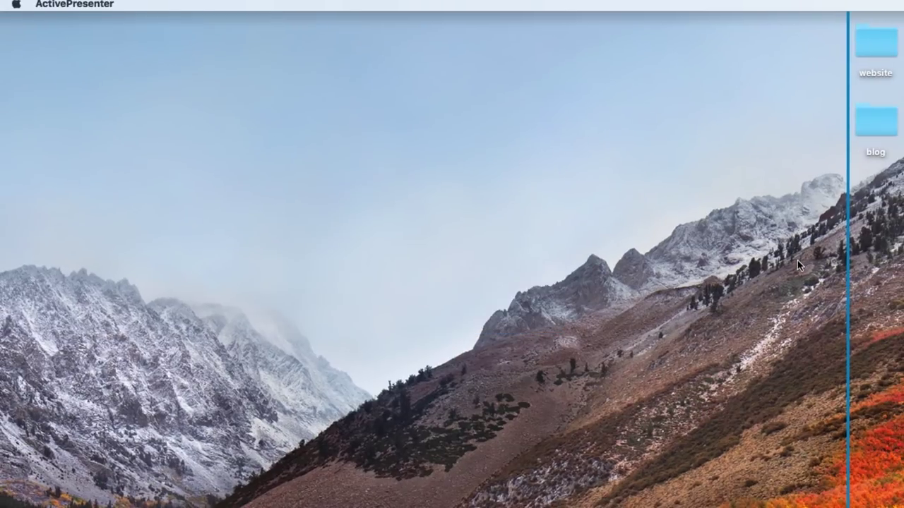
# - In Stickies, place the empty note inside the capture area and write "Example screen recording action." in it
pyautogui.click(121, 237)
pyautogui.moveTo(121, 237); pyautogui.dragTo(134, 107)
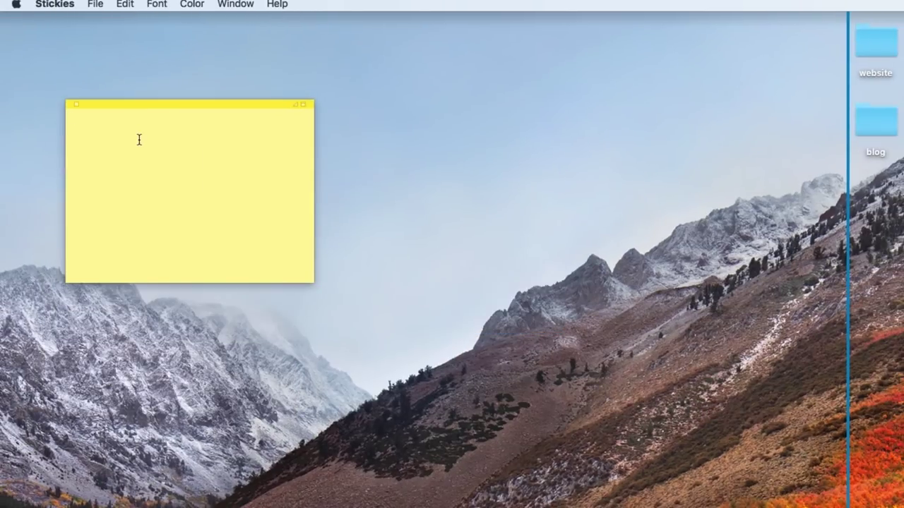
pyautogui.write('Example screen recorder')
pyautogui.press('BackSpace')
pyautogui.press('BackSpace')
pyautogui.press('BackSpace')
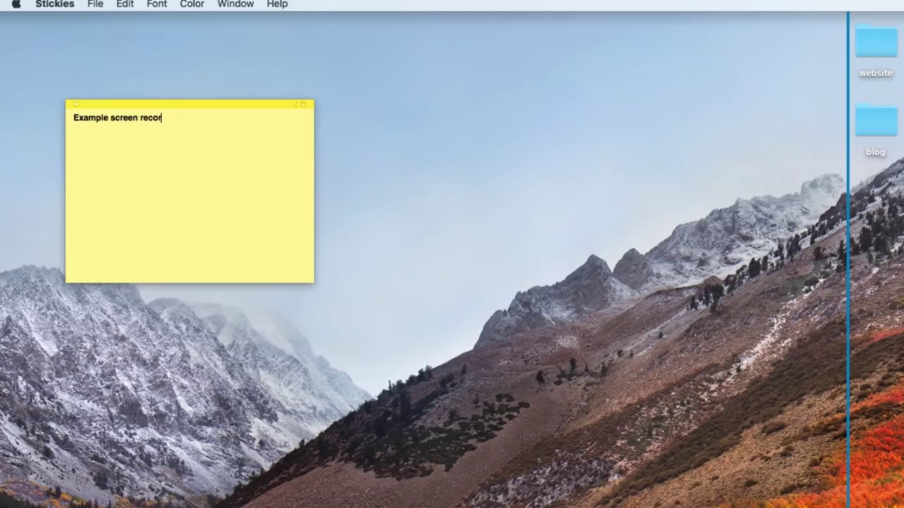
pyautogui.write('ding action.')
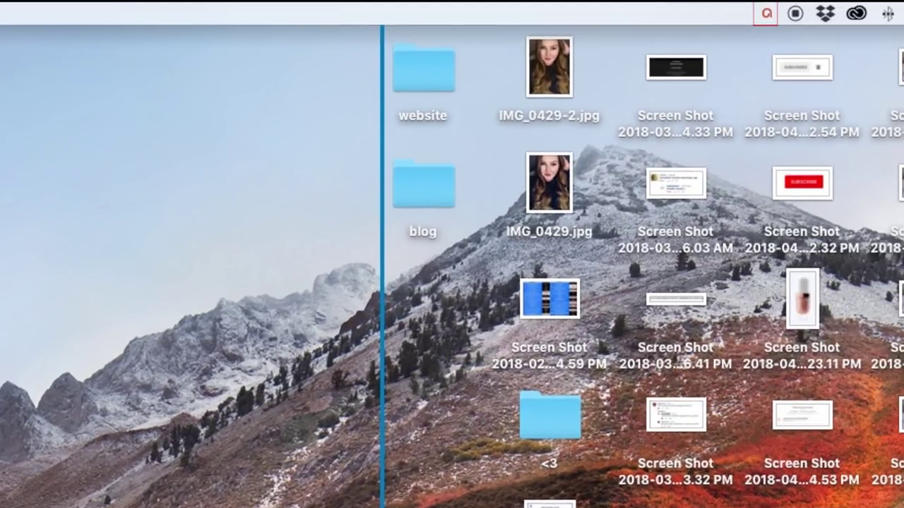
# - Bring up ActivePresenter's recording controls and stop the recording
pyautogui.click(768, 15)
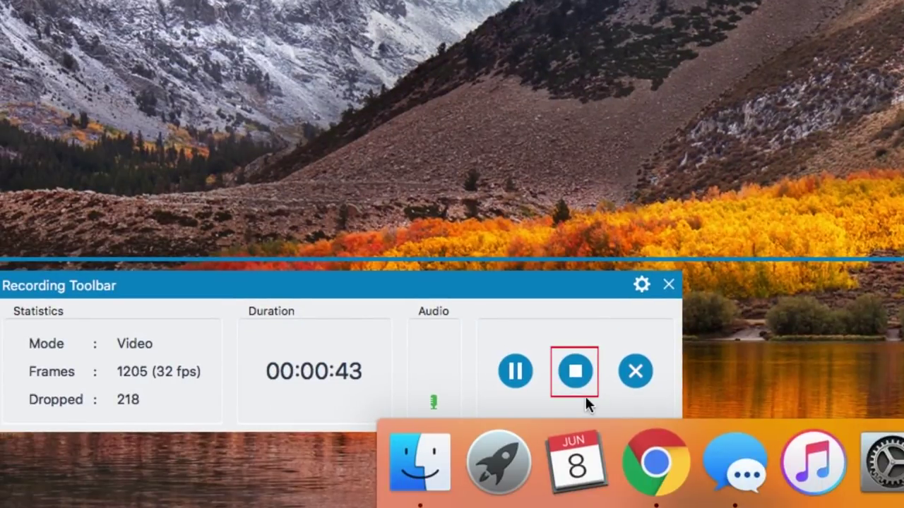
pyautogui.click(577, 381)
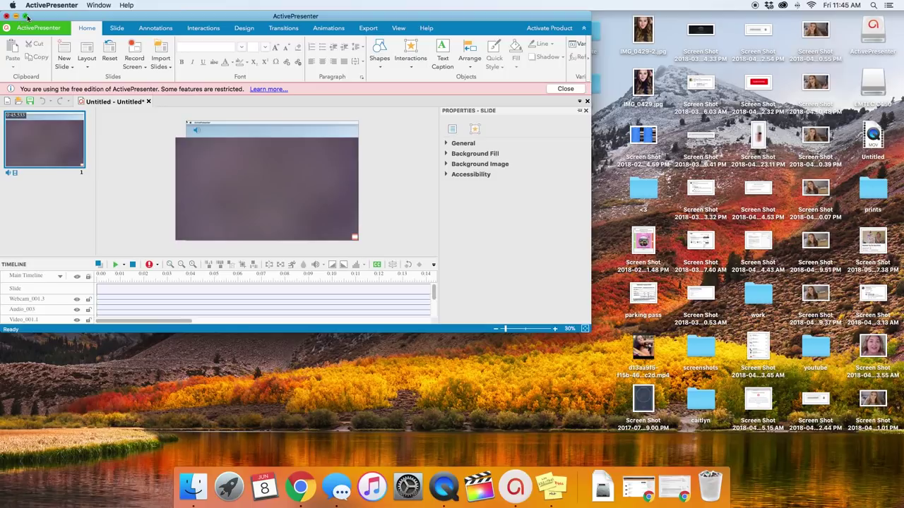
# - Make the editor full screen and place the reduced webcam video in the upper-right corner of the slide
pyautogui.click(26, 16)
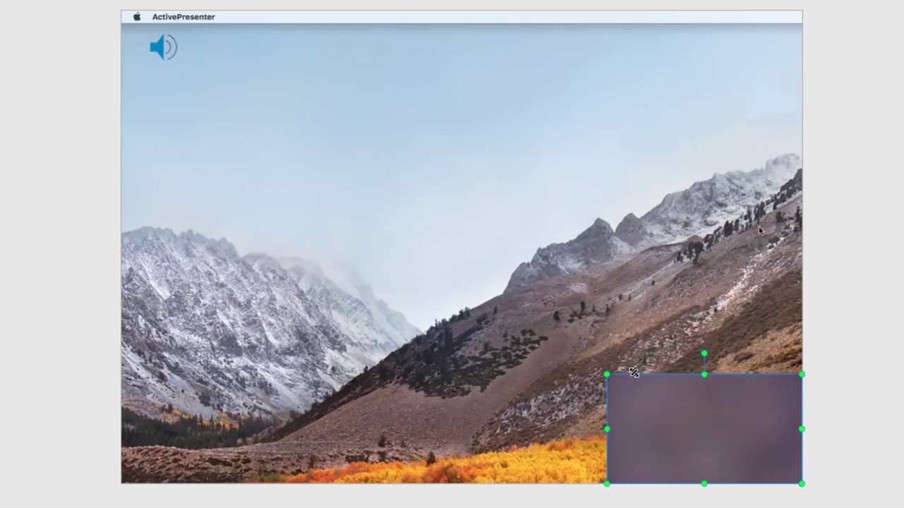
pyautogui.moveTo(731, 439); pyautogui.dragTo(714, 53)
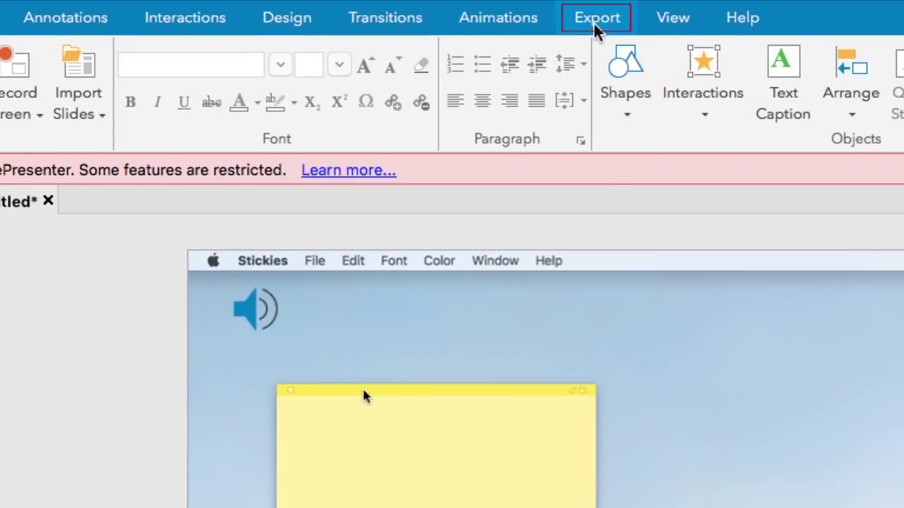
# - Export the project as an AVI video named Screencast 1 on the Desktop, keeping the default video and audio settings
pyautogui.click(595, 20)
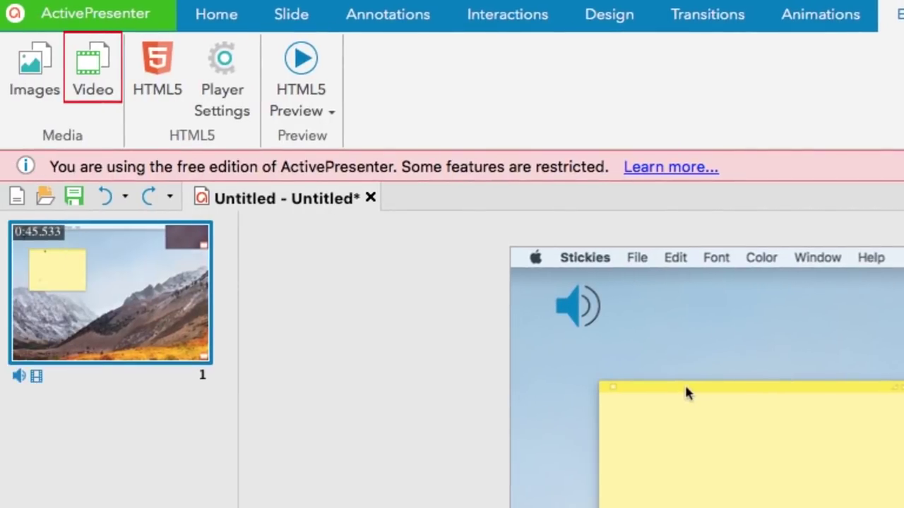
pyautogui.click(93, 92)
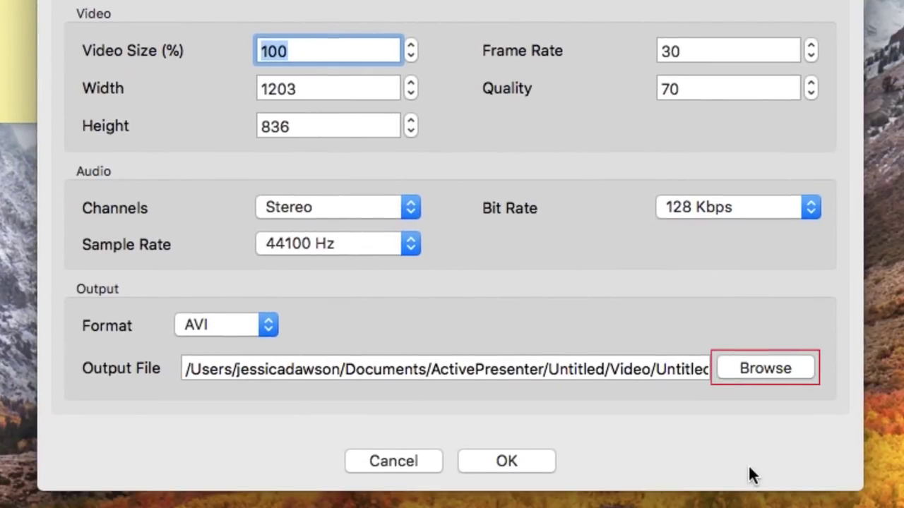
pyautogui.click(765, 369)
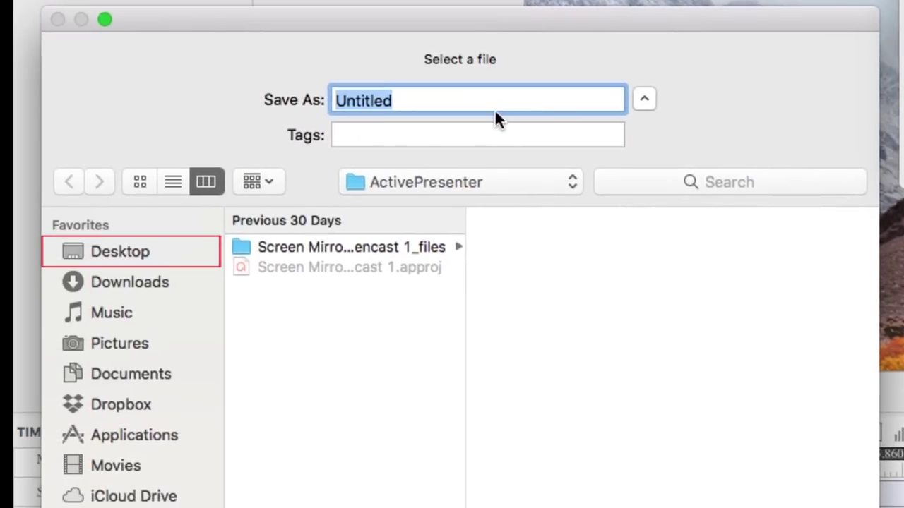
pyautogui.click(118, 251)
pyautogui.click(444, 101)
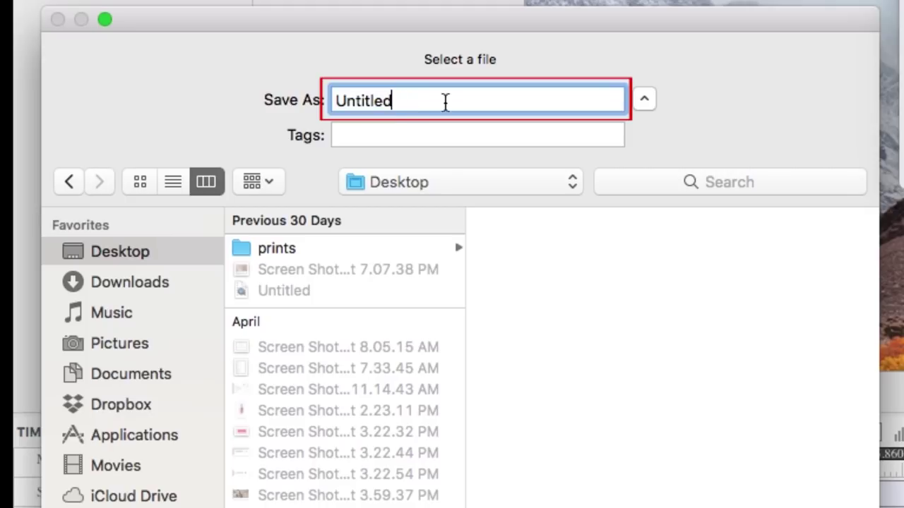
pyautogui.press('super+a')
pyautogui.write('Screencast 1')
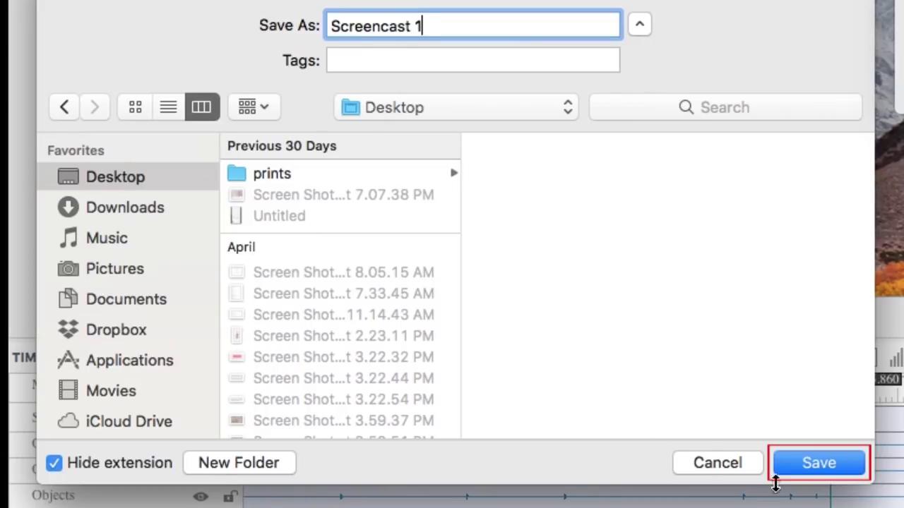
pyautogui.click(818, 466)
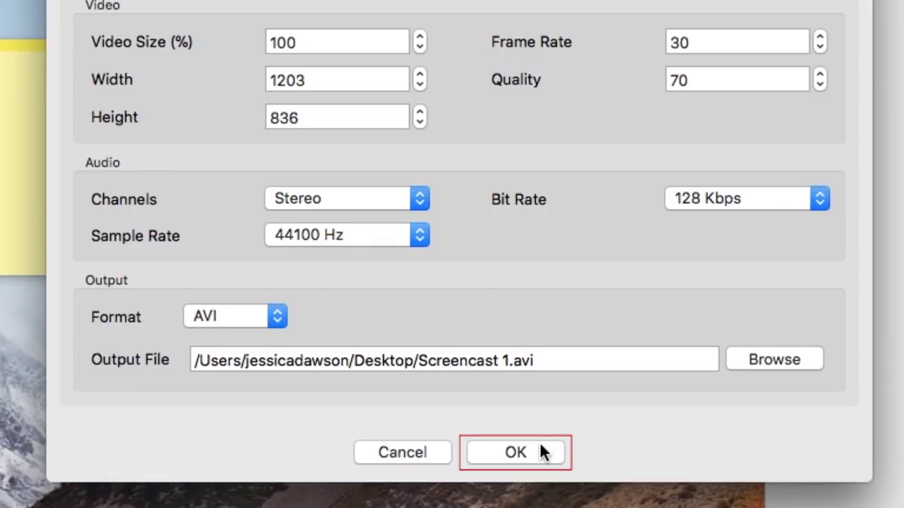
pyautogui.click(545, 452)
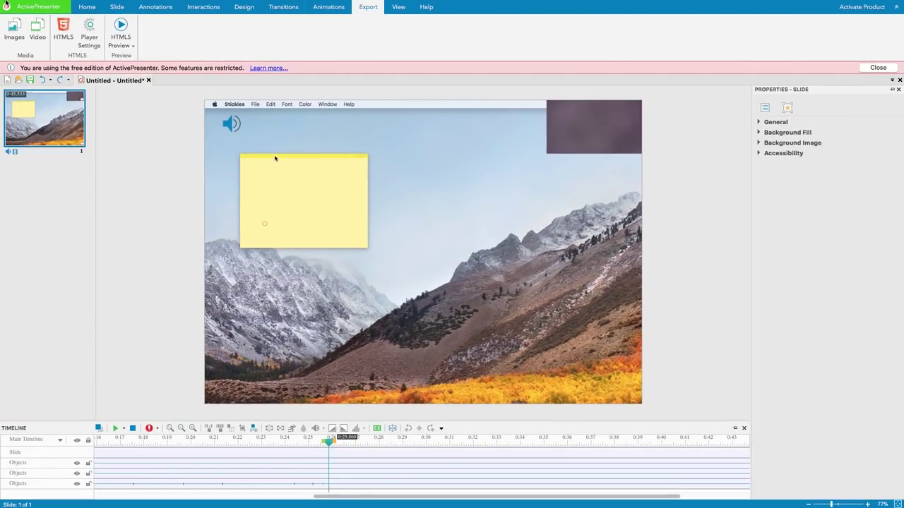
# - Return the ActivePresenter editor window from full screen to its normal size
pyautogui.moveTo(6, 3)
pyautogui.click(25, 16)
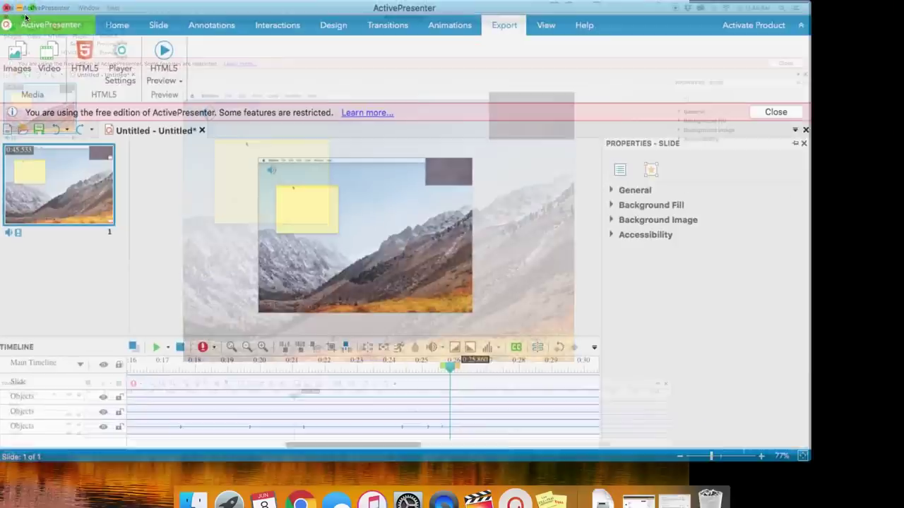